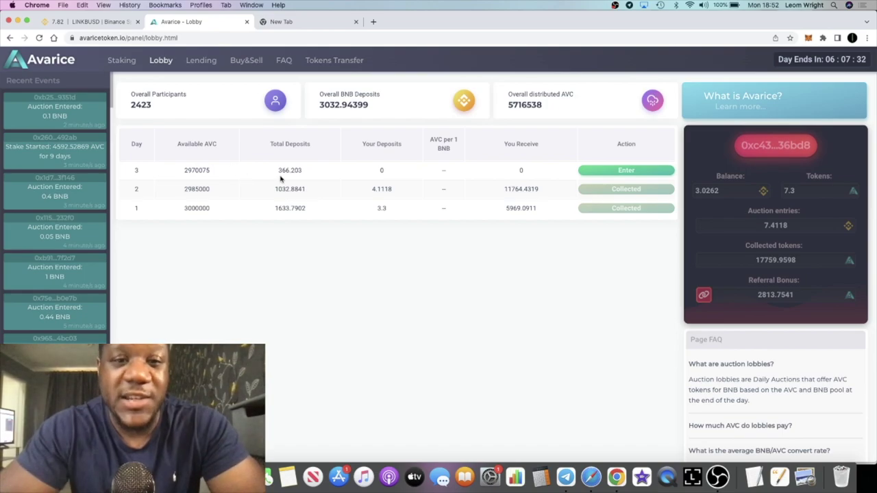
# Step: Examine the day 3 total deposits in the auction lobby and the countdown to the end of the day
pyautogui.scroll(5, 280, 173)
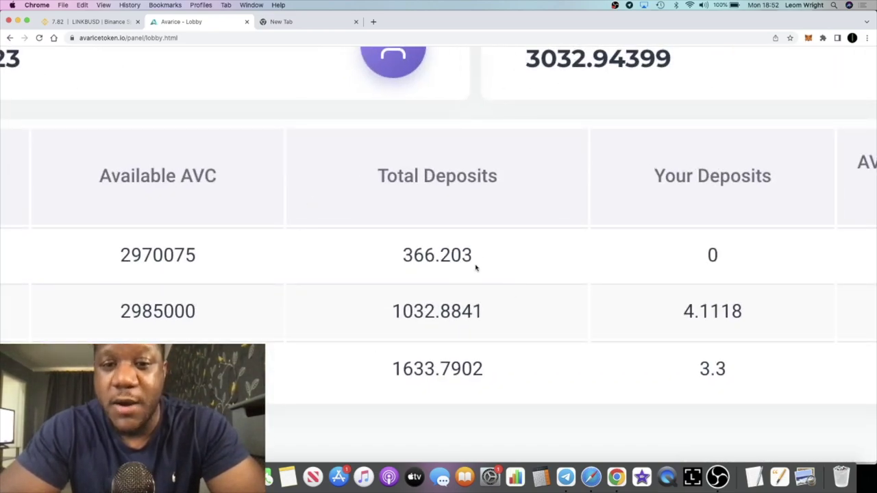
pyautogui.scroll(-5, 472, 258)
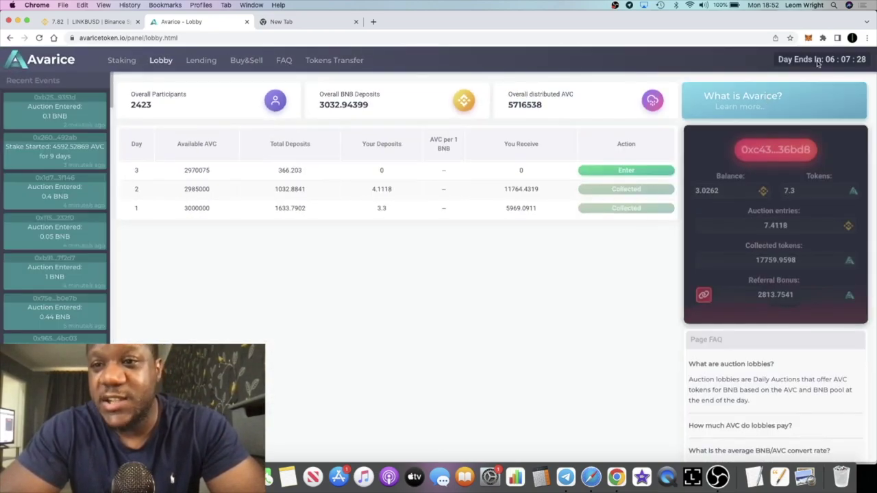
pyautogui.scroll(5, 849, 66)
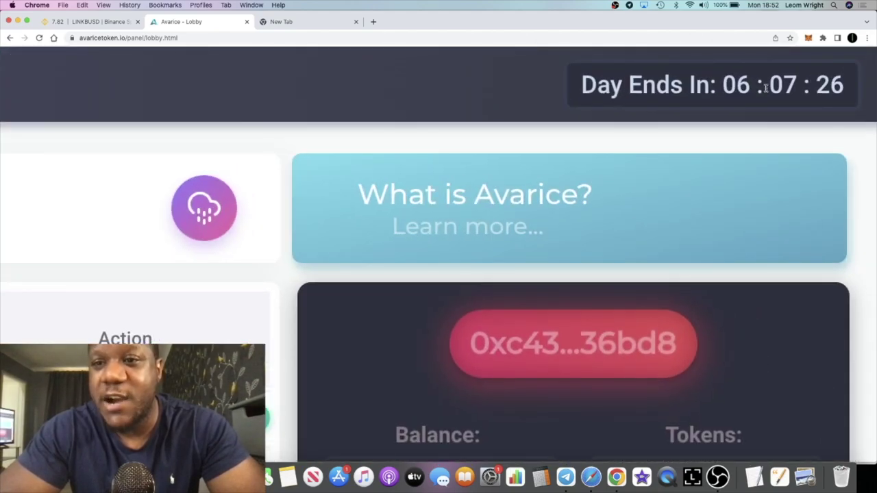
pyautogui.scroll(-5, 765, 87)
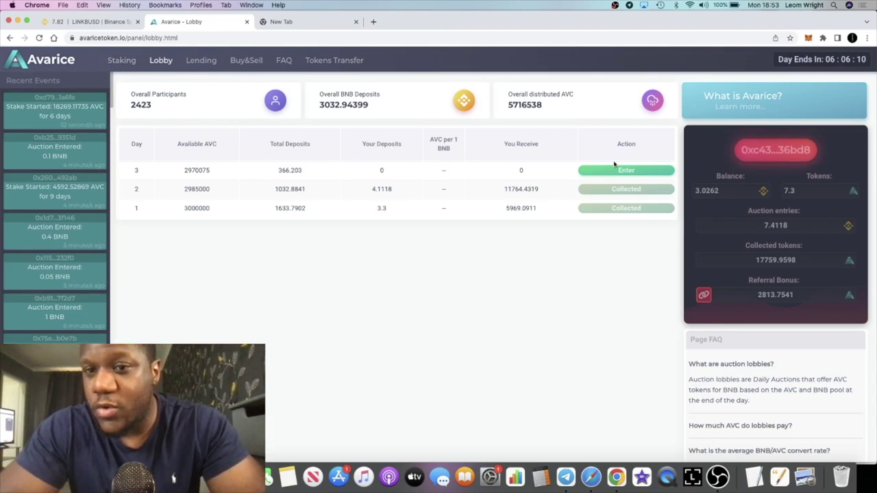
# Step: Dismiss the day 3 auction entry form and check the available BNB balance in the MetaMask wallet
pyautogui.click(637, 175)
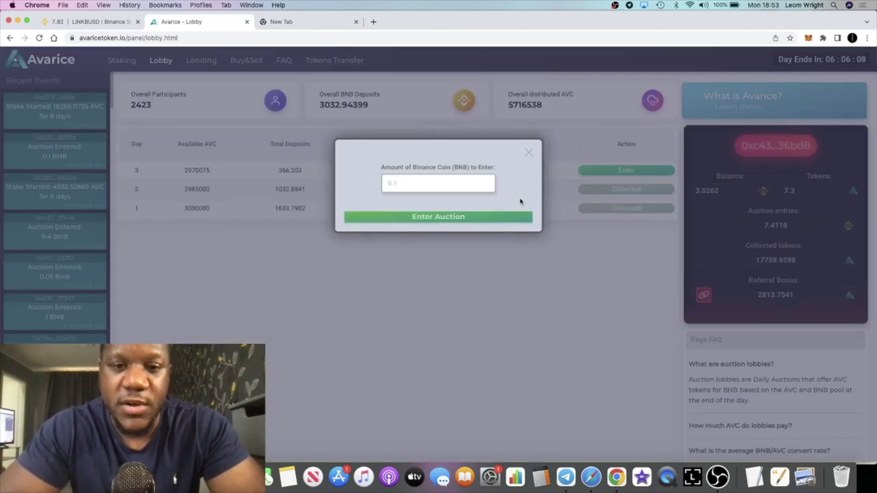
pyautogui.click(528, 153)
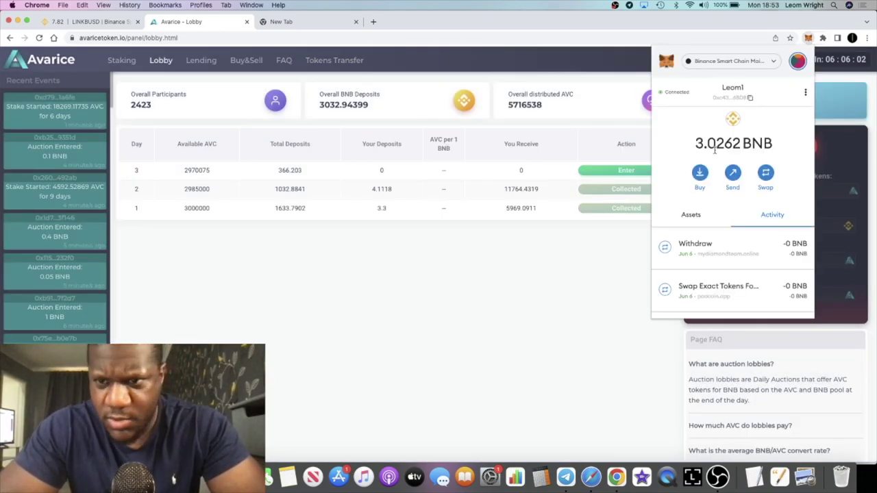
pyautogui.click(568, 286)
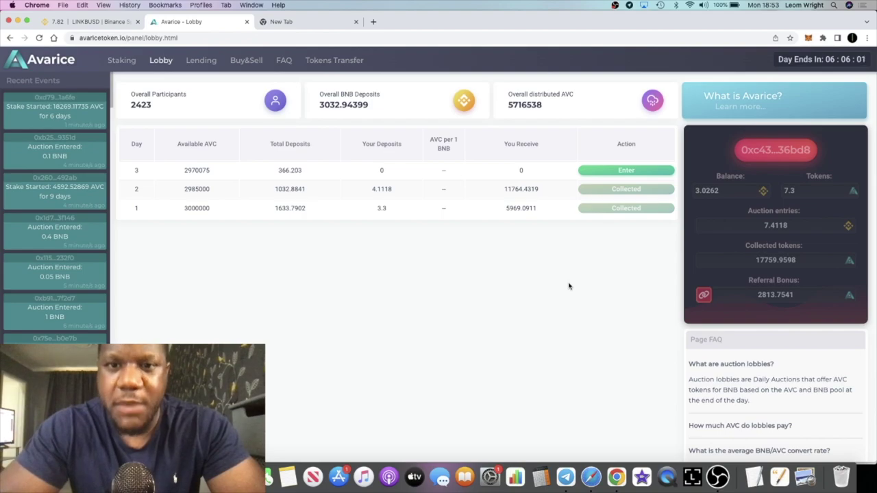
# Step: Enter the day 3 auction with 3 BNB and confirm the transaction in MetaMask
pyautogui.click(600, 173)
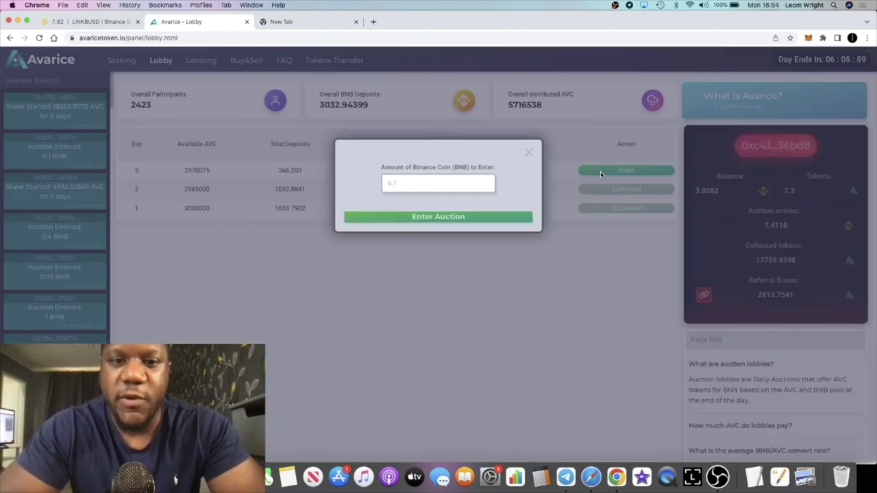
pyautogui.click(475, 182)
pyautogui.write('3')
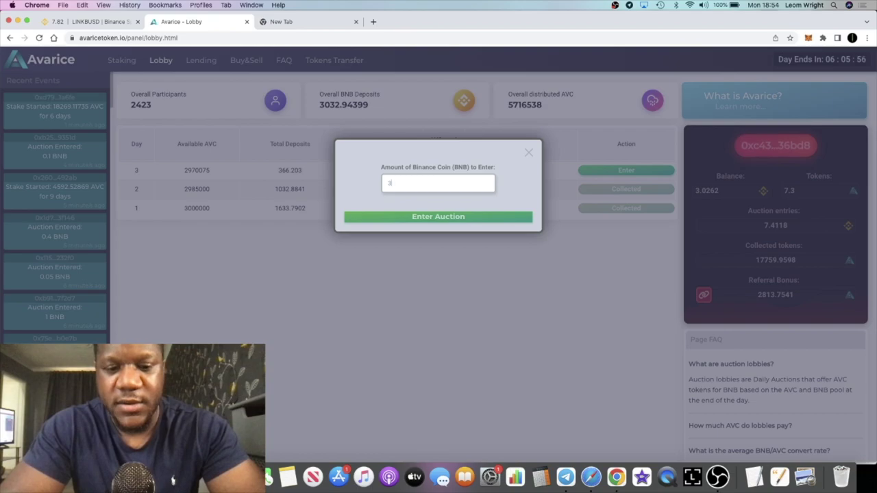
pyautogui.click(531, 154)
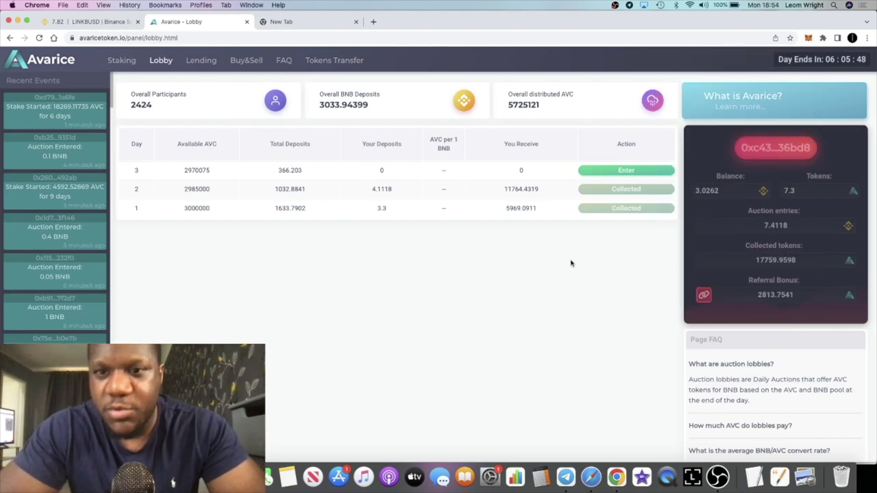
pyautogui.click(621, 172)
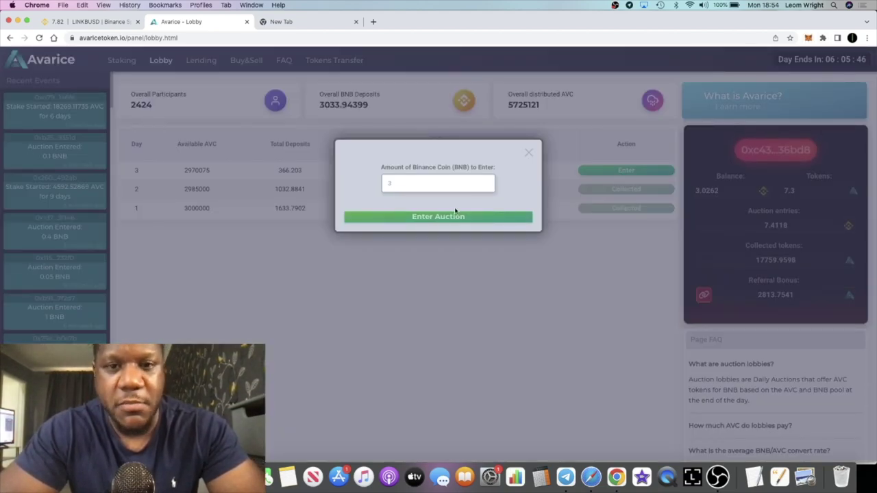
pyautogui.click(446, 224)
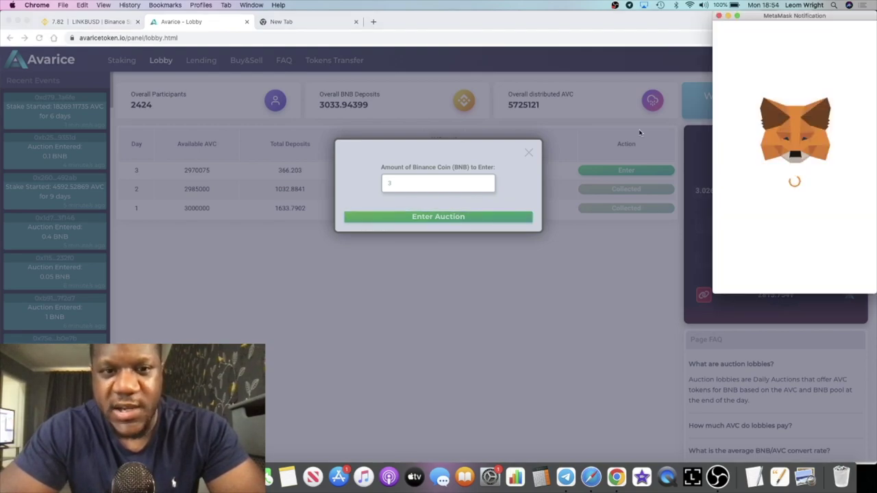
pyautogui.scroll(-3, 795, 206)
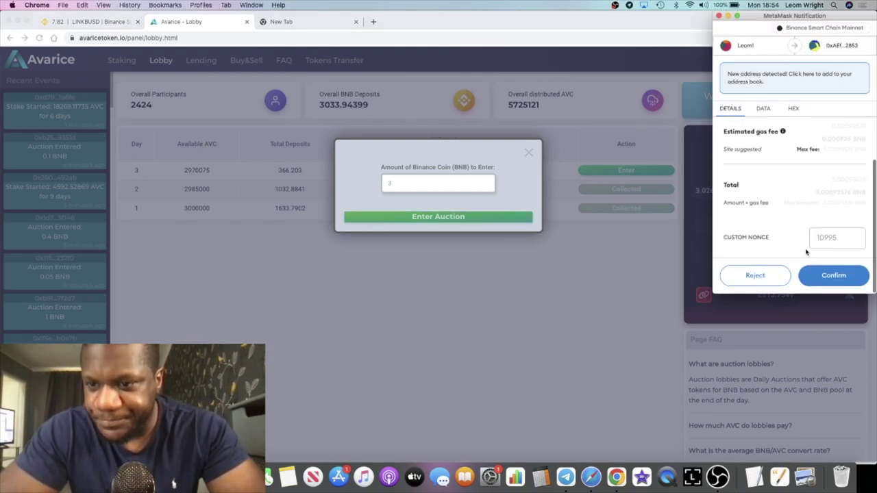
pyautogui.click(817, 277)
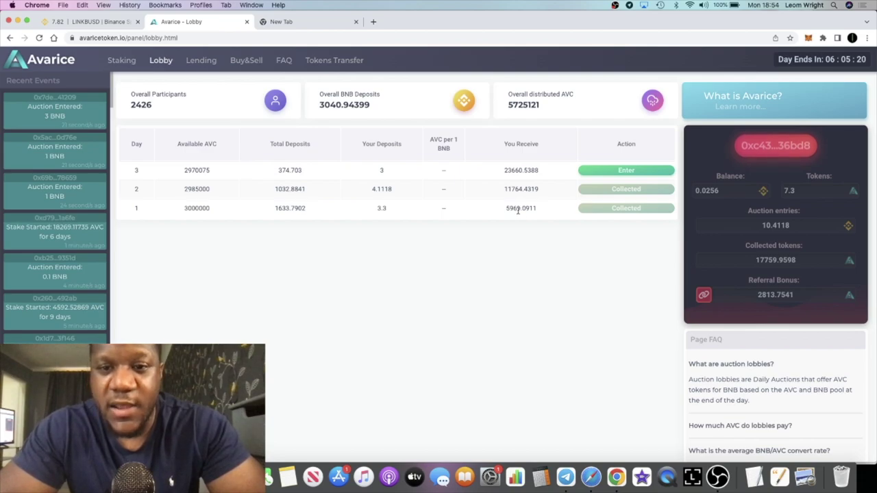
# Step: Compare the AVC amounts received for the day 1 and day 2 auction entries
pyautogui.moveTo(506, 208); pyautogui.dragTo(530, 215)
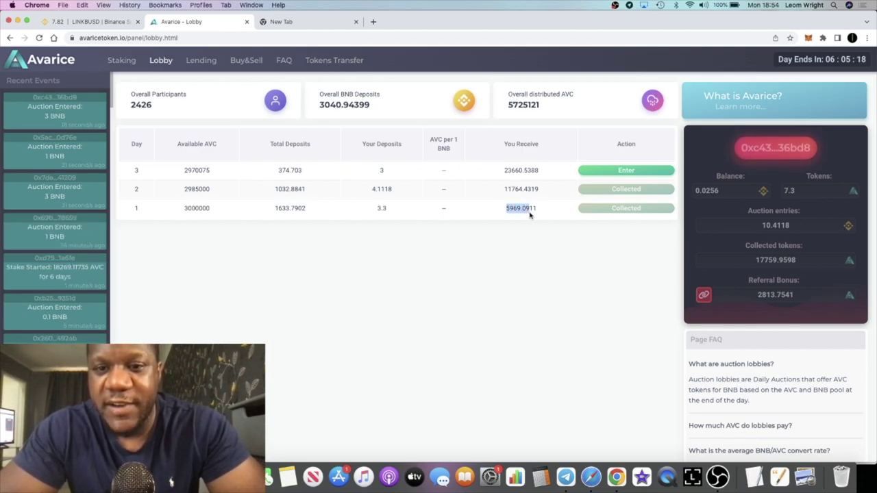
pyautogui.click(530, 216)
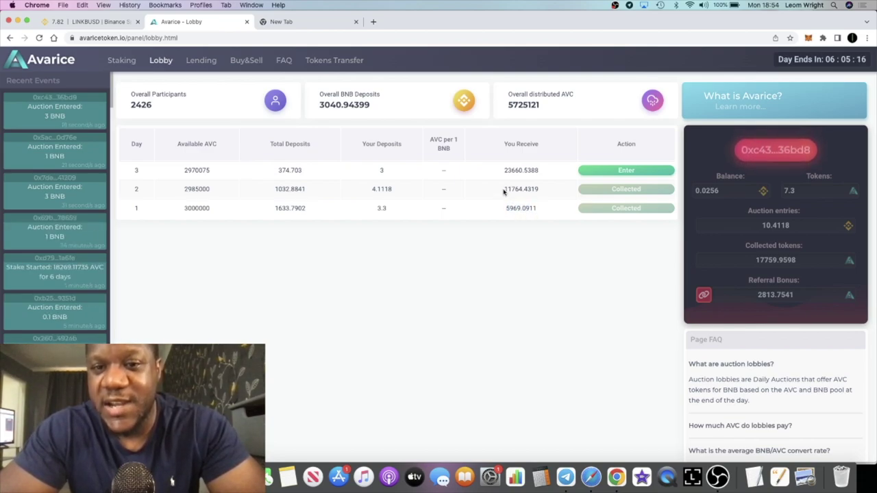
pyautogui.moveTo(504, 189); pyautogui.dragTo(523, 191)
pyautogui.click(521, 193)
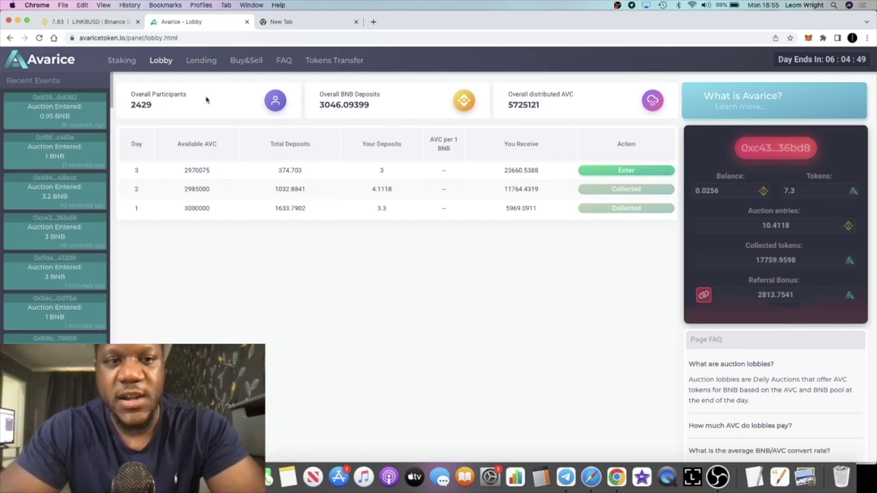
# Step: Review the staking page, examining the BNB entry chart, the available dividends and the list of own stakes with their bonus tokens
pyautogui.click(122, 61)
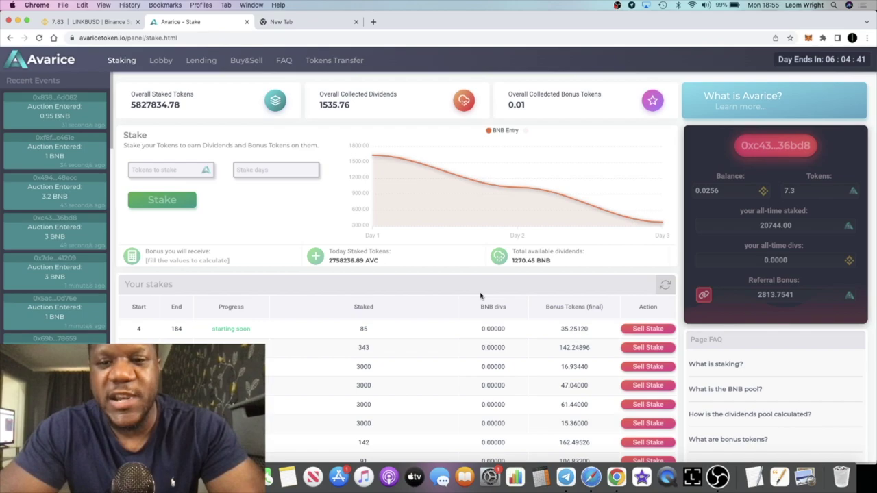
pyautogui.scroll(-3, 480, 296)
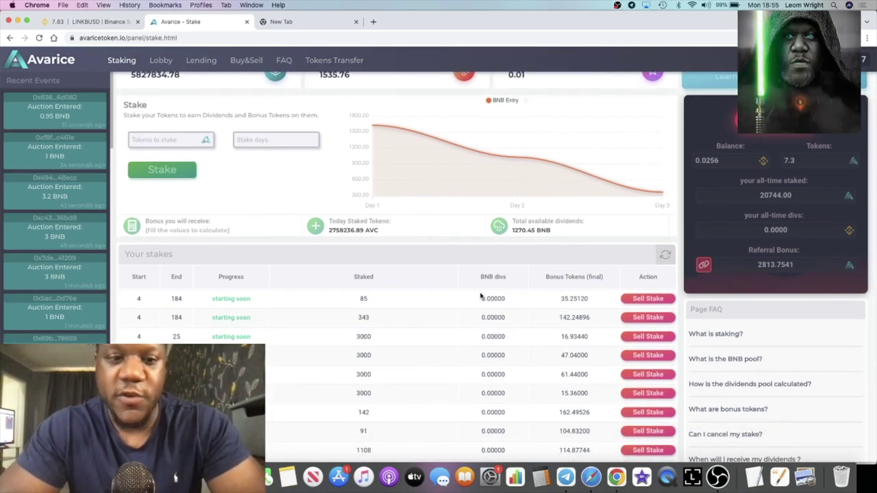
pyautogui.scroll(-5, 480, 297)
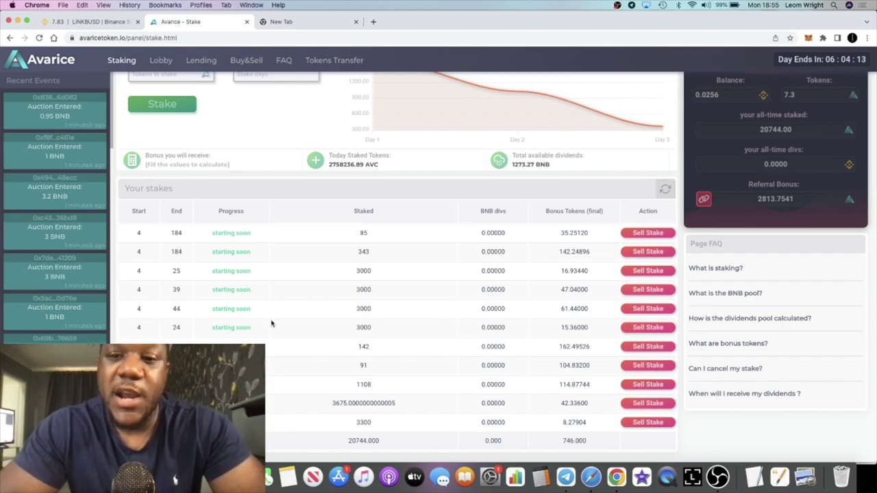
pyautogui.scroll(3, 271, 322)
pyautogui.scroll(-3, 343, 274)
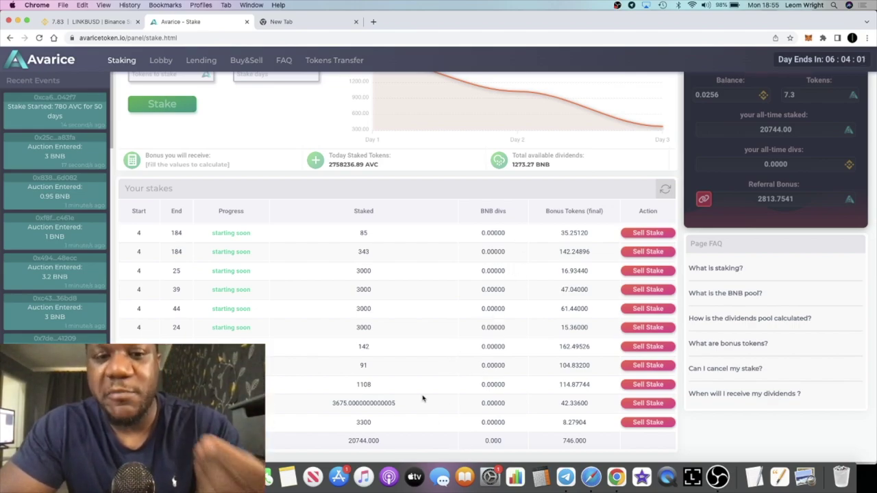
pyautogui.scroll(3, 422, 398)
pyautogui.scroll(-3, 422, 397)
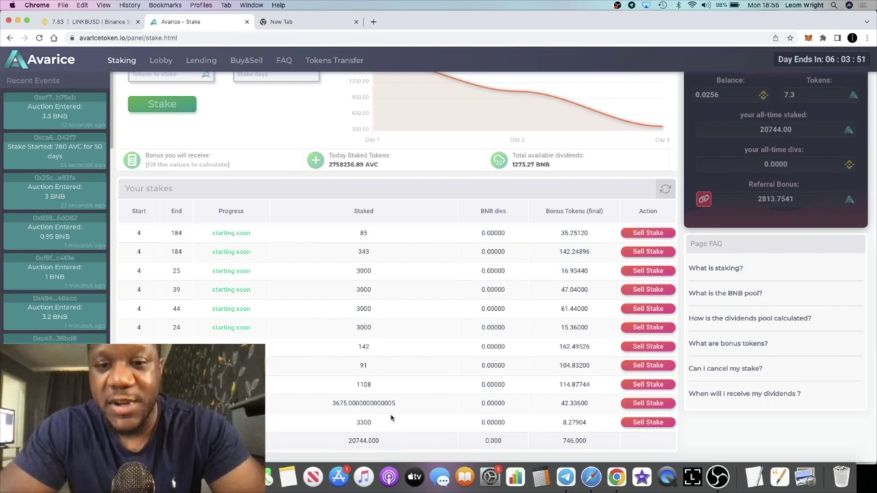
pyautogui.scroll(3, 448, 352)
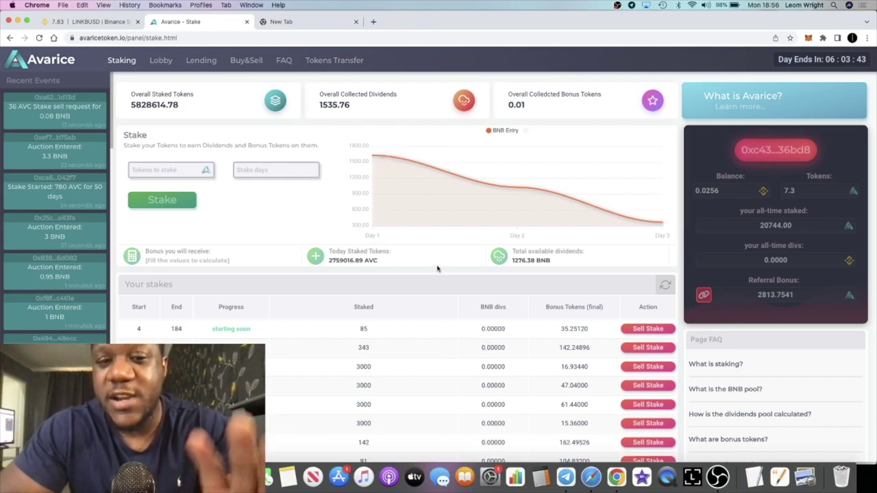
pyautogui.scroll(-3, 439, 263)
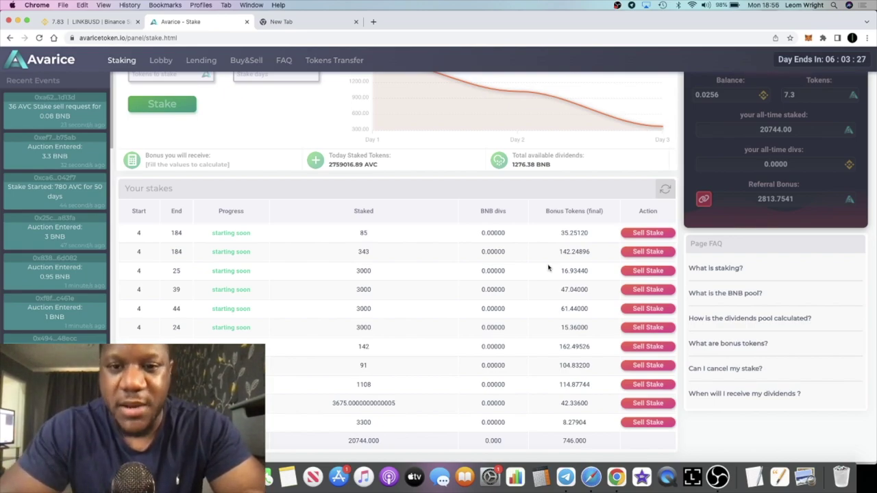
pyautogui.scroll(3, 548, 267)
pyautogui.scroll(-3, 384, 377)
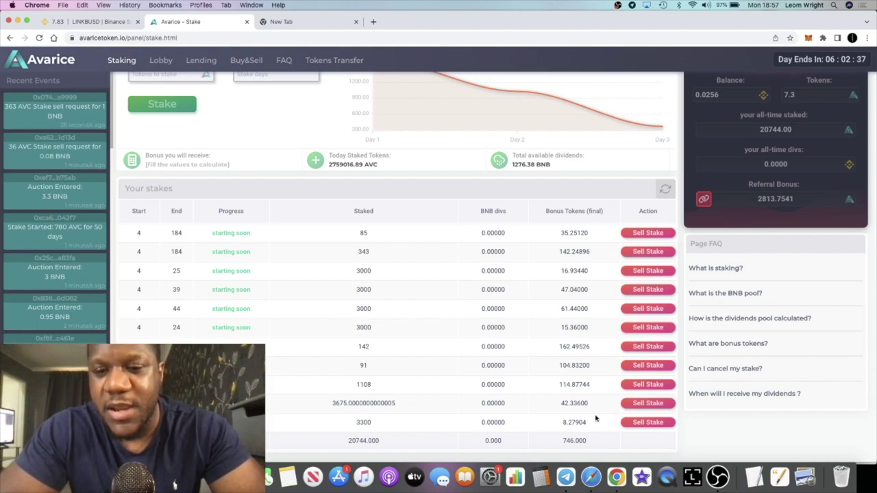
pyautogui.scroll(3, 580, 419)
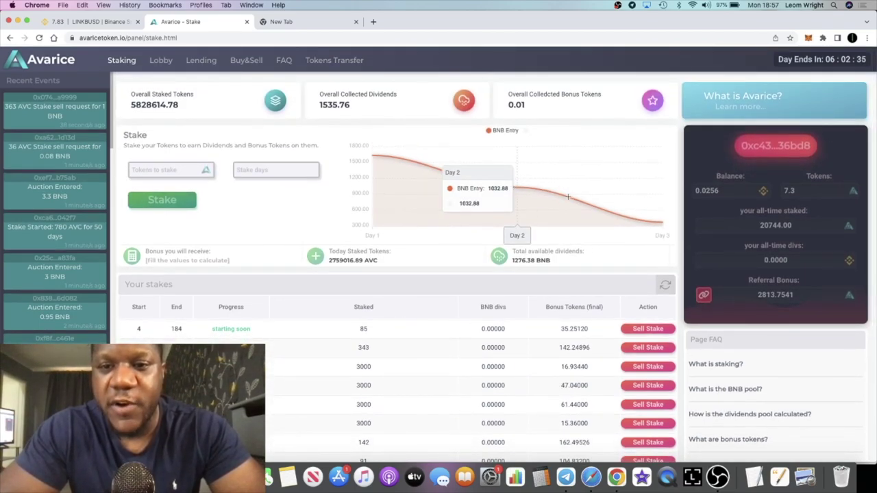
pyautogui.scroll(-3, 511, 398)
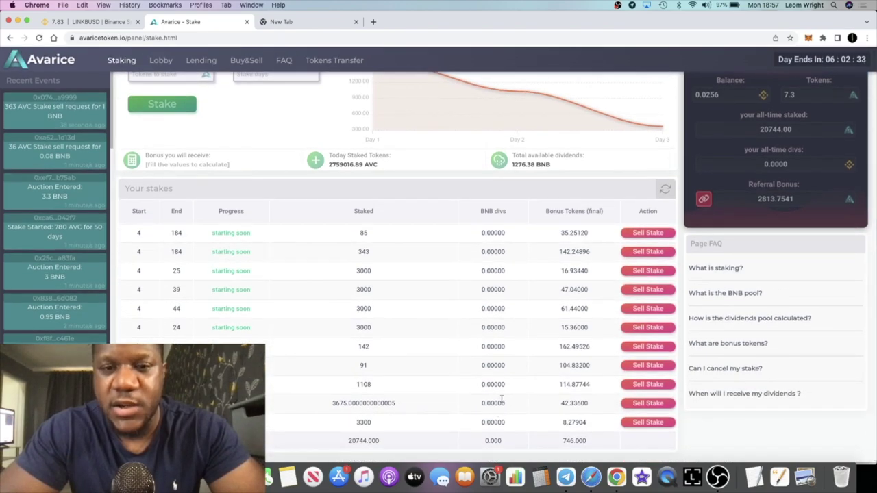
pyautogui.scroll(3, 412, 205)
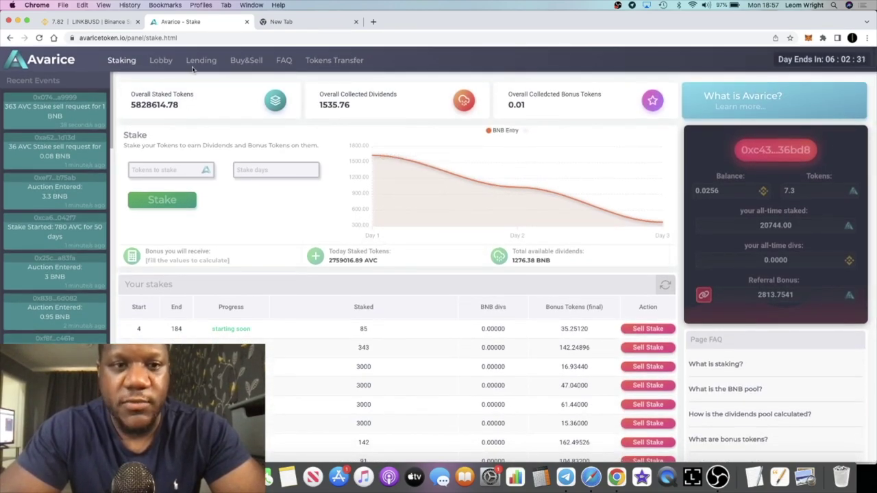
# Step: Recheck the auction lobby table and return to the staking page to examine today's staked tokens, available dividends and each stake's end day
pyautogui.click(161, 60)
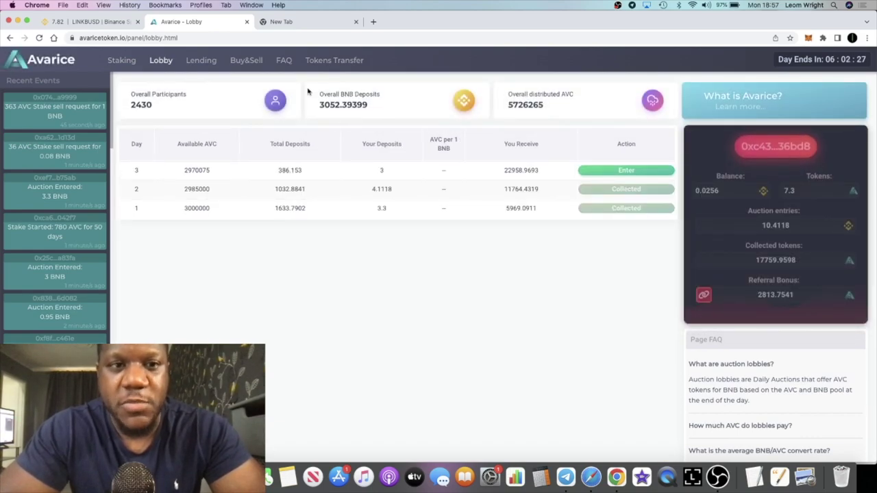
pyautogui.click(122, 61)
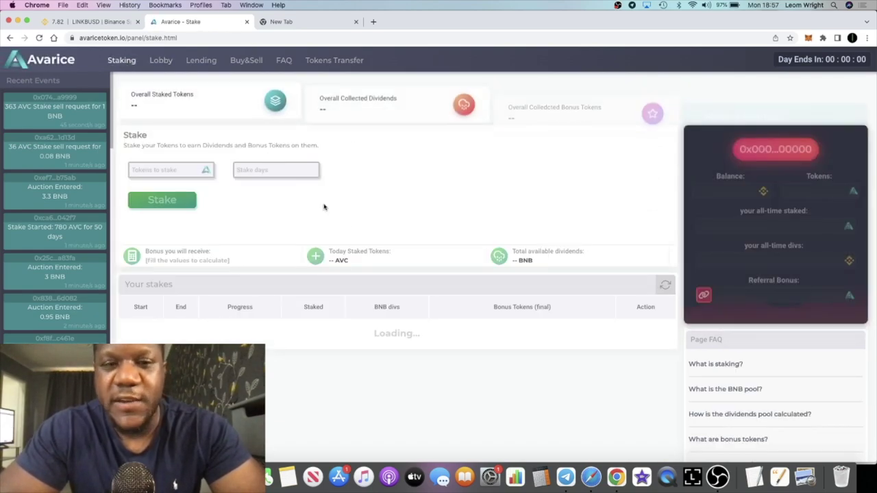
pyautogui.scroll(-3, 363, 304)
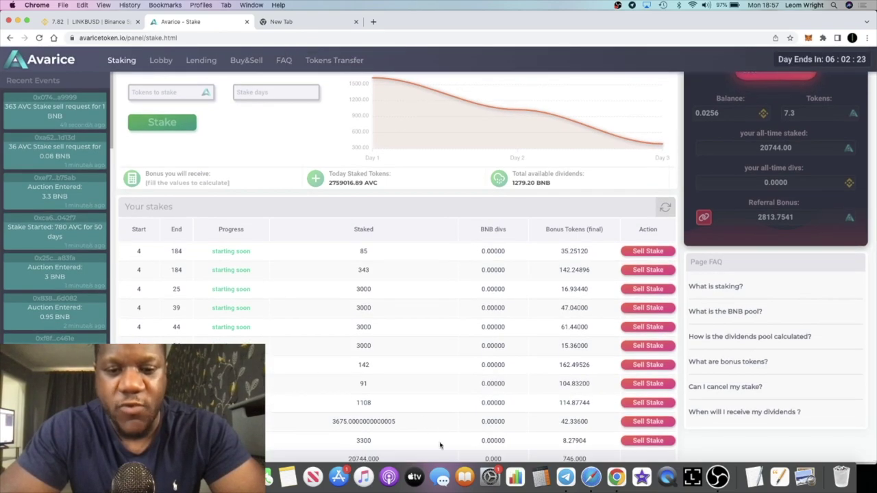
pyautogui.scroll(-1, 429, 422)
pyautogui.scroll(2, 380, 392)
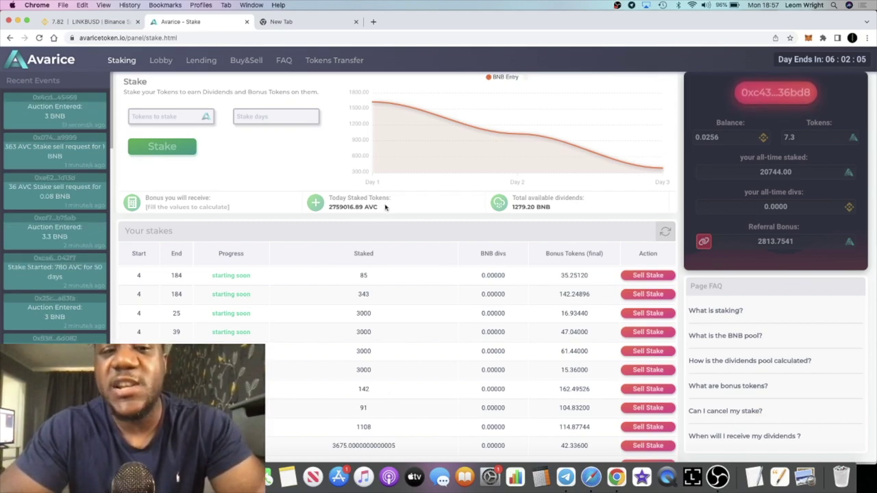
pyautogui.scroll(2, 385, 208)
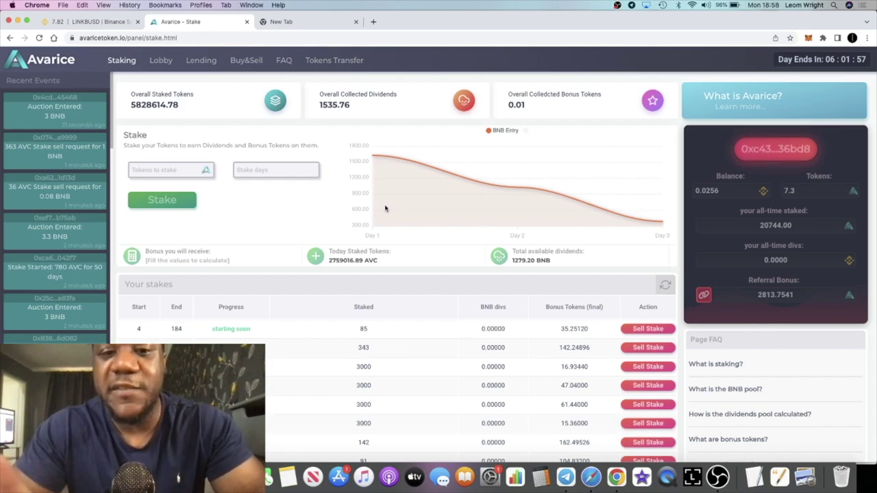
pyautogui.scroll(-3, 385, 208)
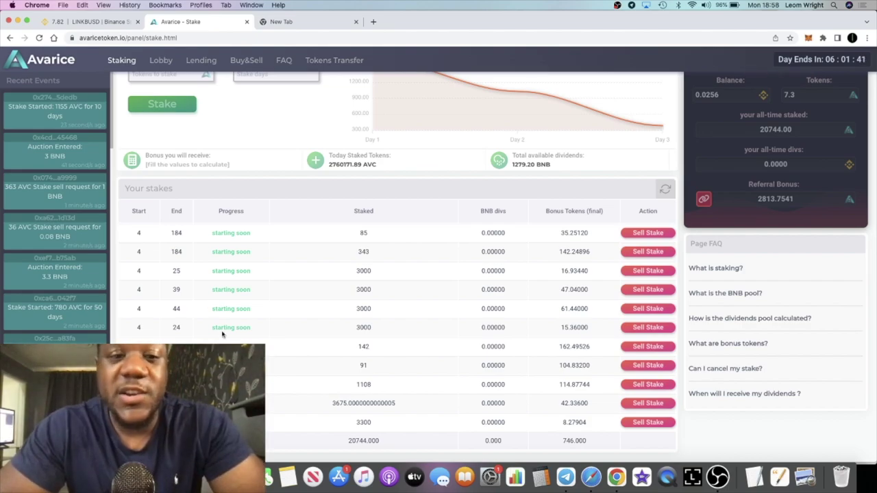
pyautogui.scroll(5, 221, 334)
pyautogui.scroll(-5, 203, 305)
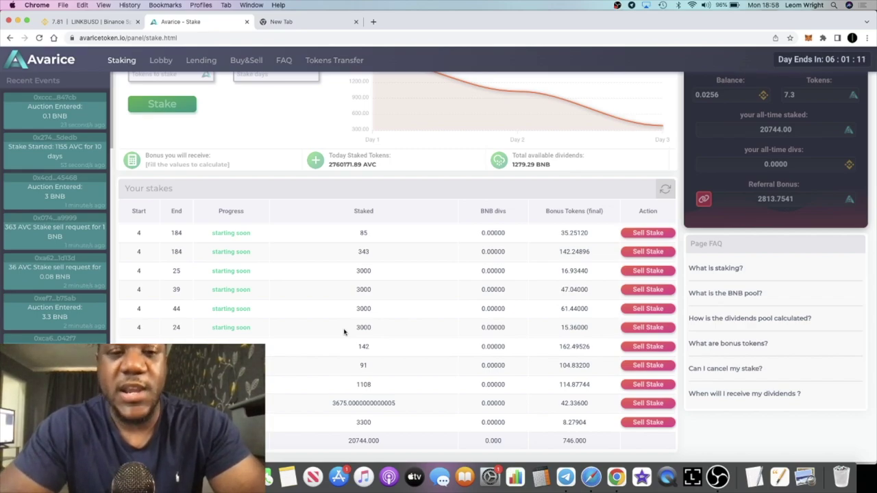
# Step: Compare the overall staking figures with the list of own stakes, and open the auction lobby to examine the deposits per day
pyautogui.scroll(3, 344, 332)
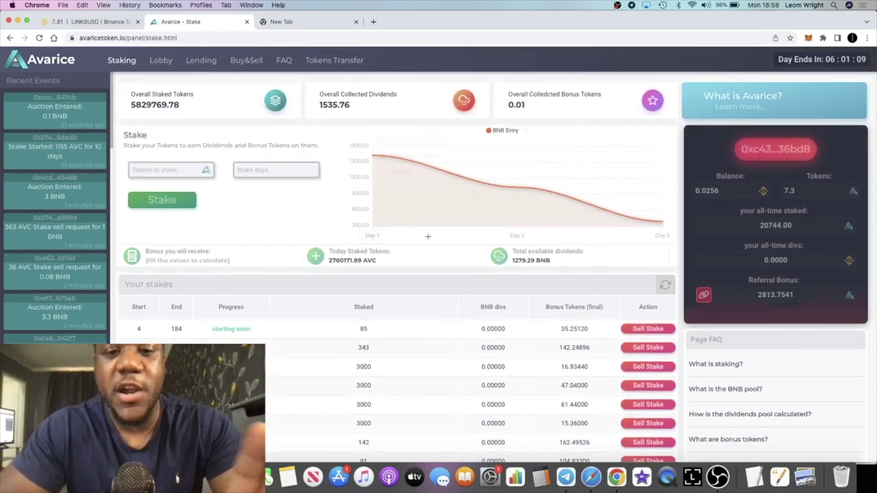
pyautogui.scroll(-3, 514, 237)
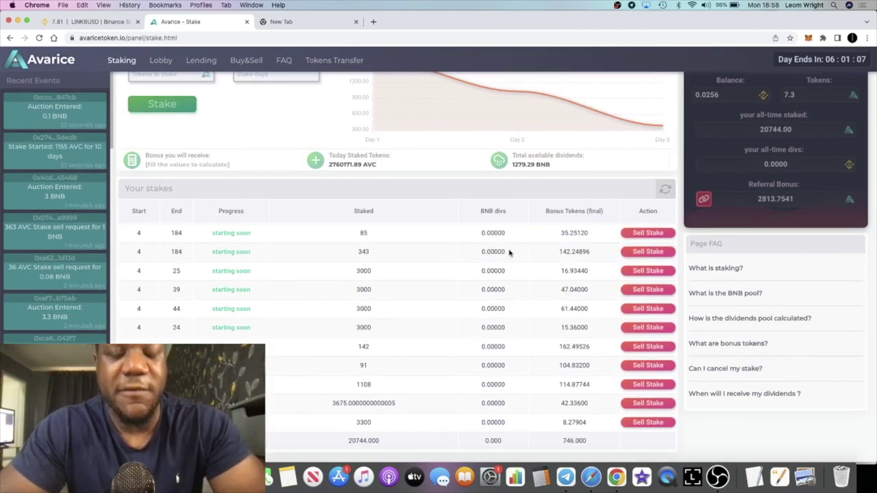
pyautogui.scroll(3, 509, 253)
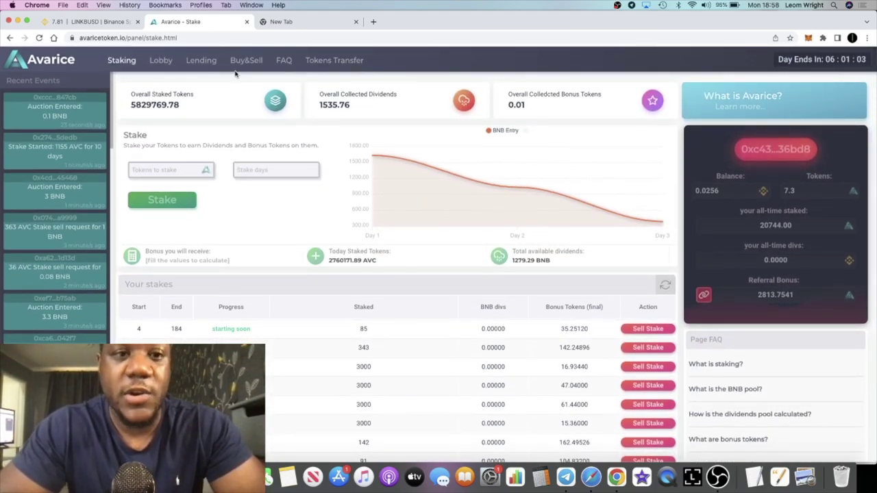
pyautogui.click(161, 60)
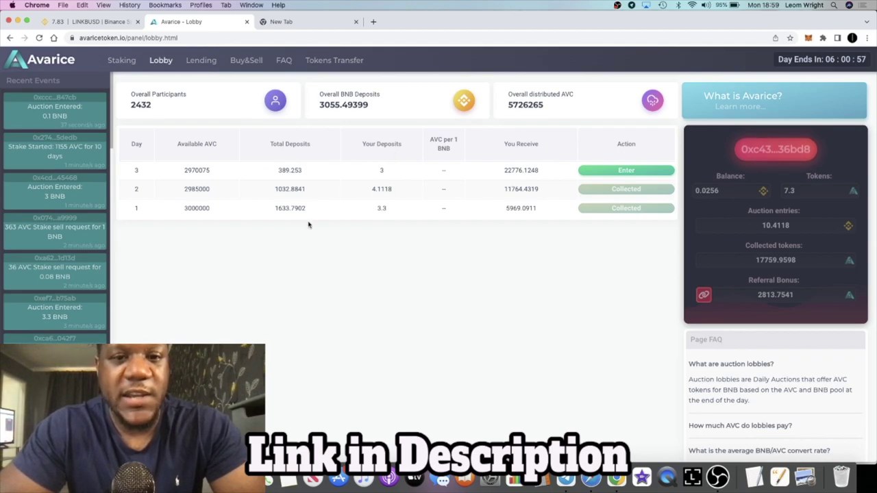
# Step: Return to the staking page and examine each stake's BNB dividends and final bonus tokens, plus the day 2 BNB entry on the chart
pyautogui.click(121, 60)
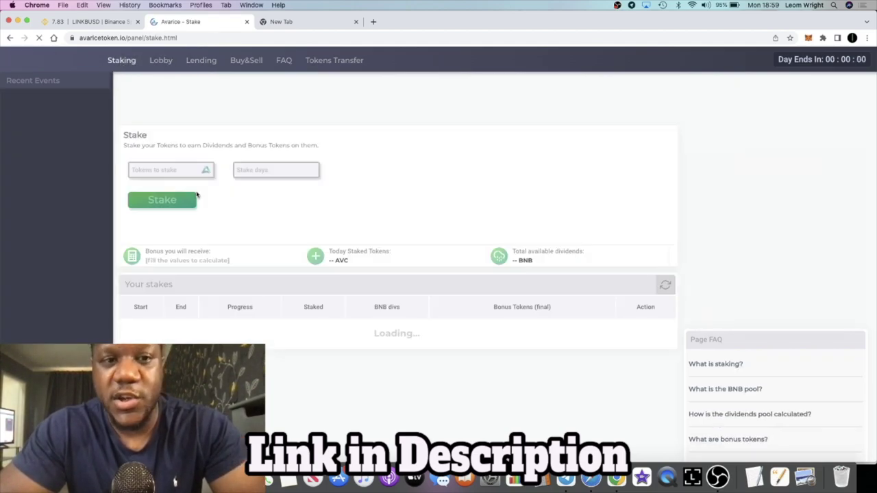
pyautogui.scroll(-2, 318, 290)
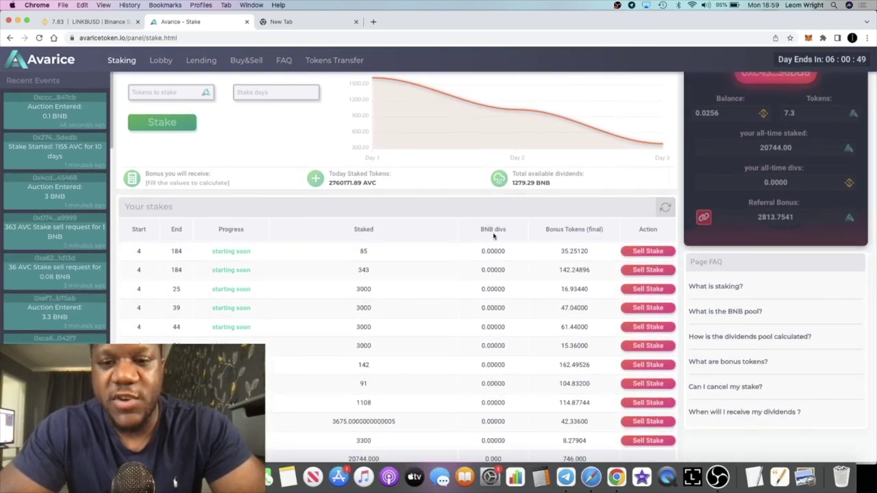
pyautogui.scroll(-1, 496, 286)
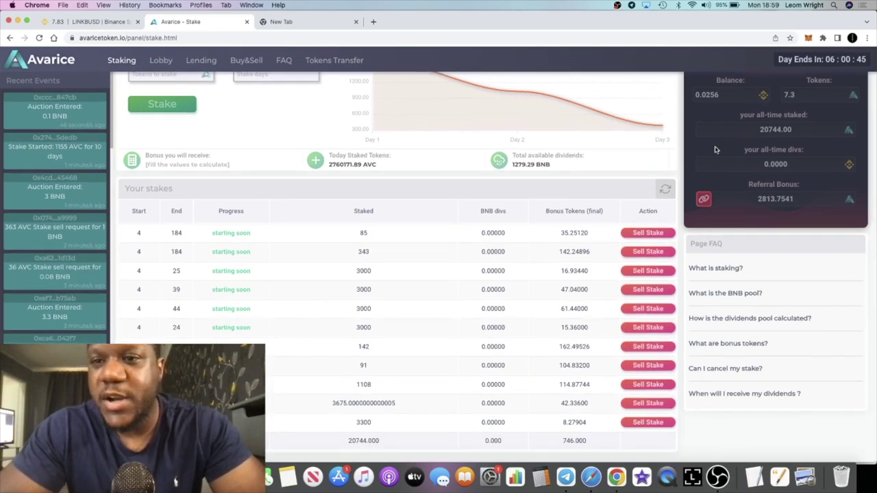
pyautogui.scroll(3, 800, 54)
pyautogui.scroll(-3, 627, 190)
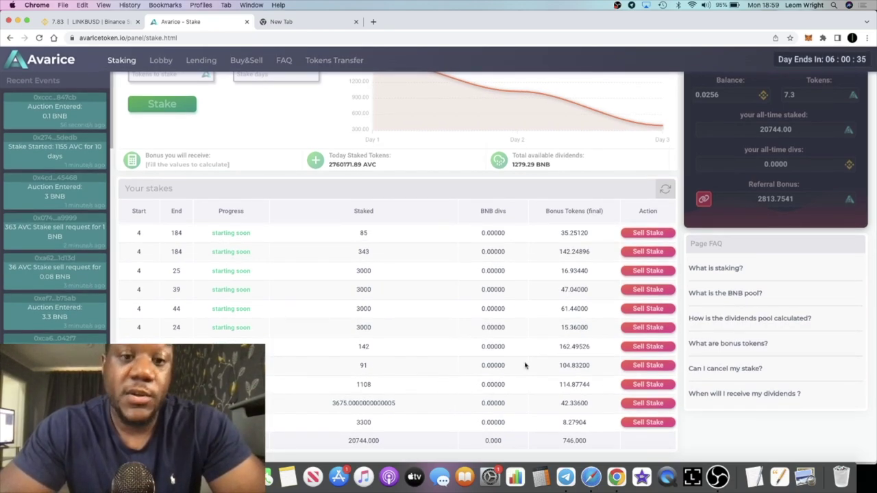
pyautogui.scroll(3, 526, 365)
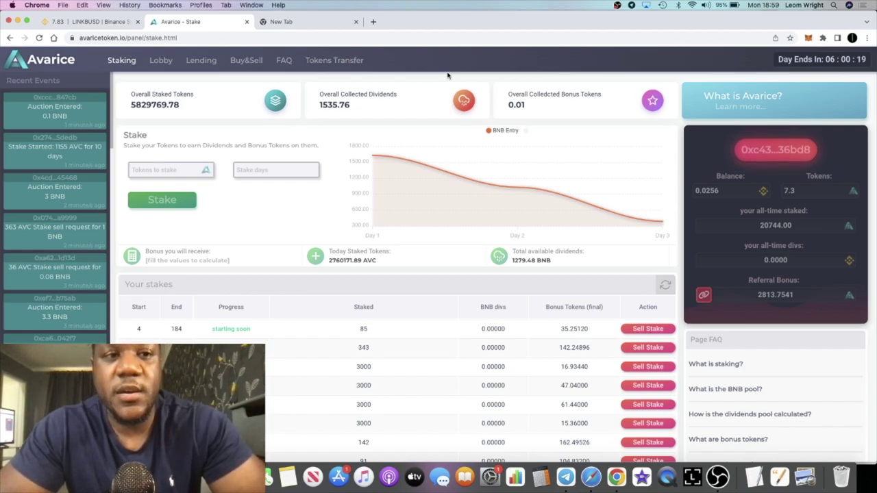
pyautogui.moveTo(457, 206)
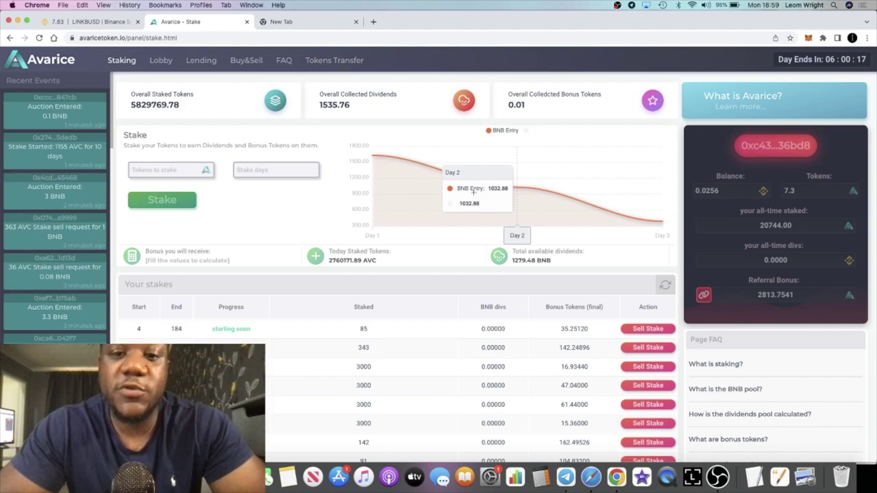
pyautogui.scroll(-3, 559, 308)
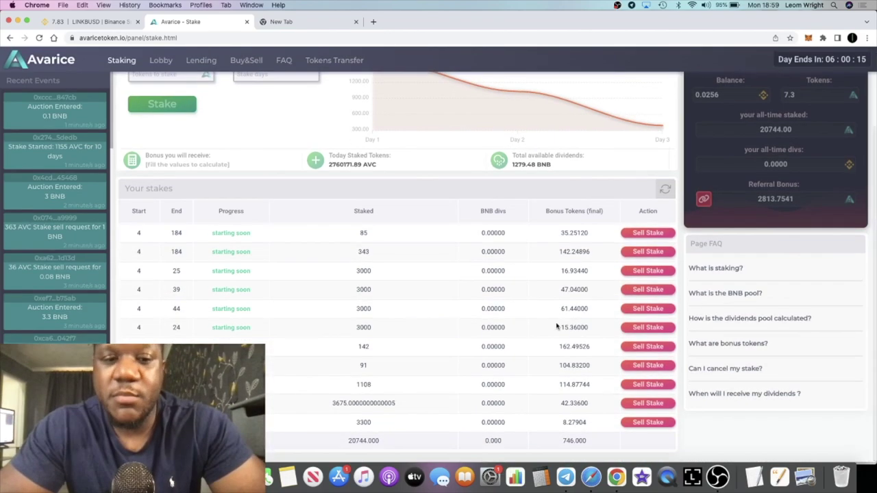
pyautogui.scroll(3, 569, 320)
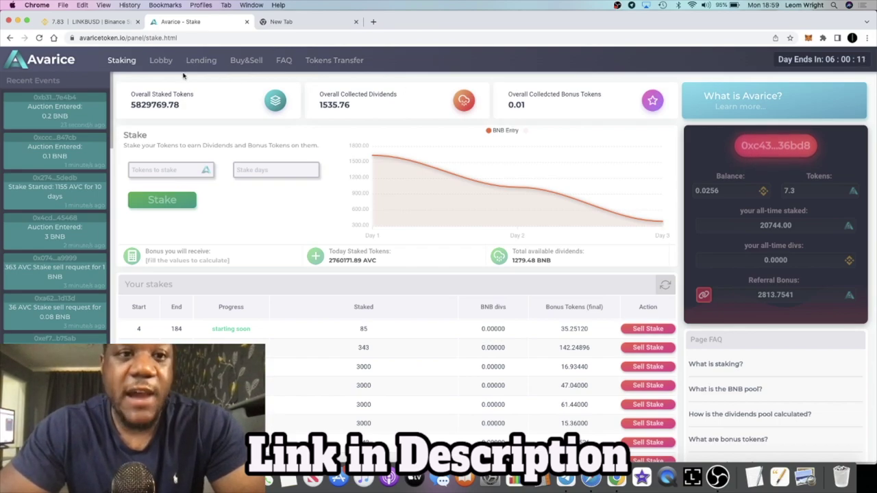
# Step: Check the day 3 total deposits in the auction lobby, and go back to the staking page to examine the available dividends and own stakes
pyautogui.click(161, 65)
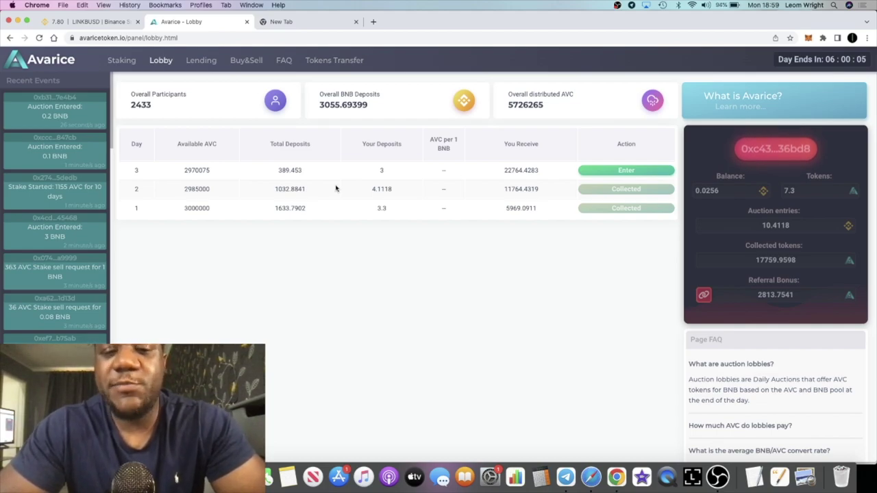
pyautogui.click(121, 60)
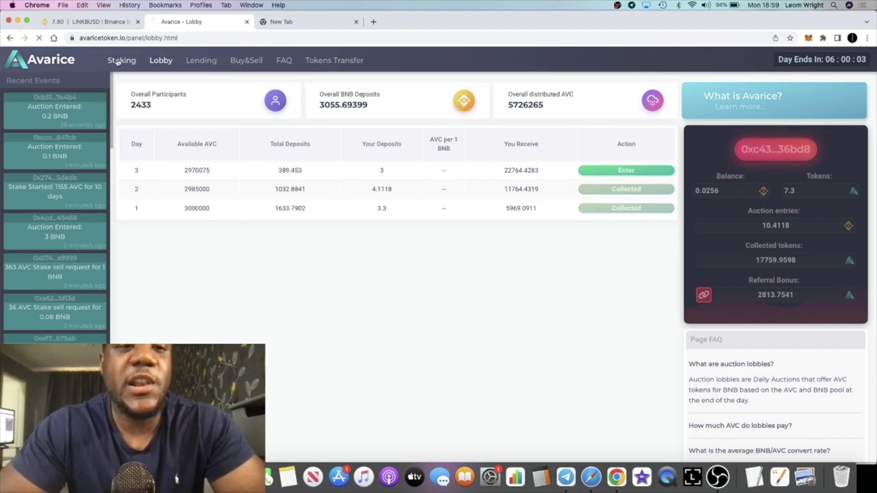
pyautogui.scroll(-3, 414, 317)
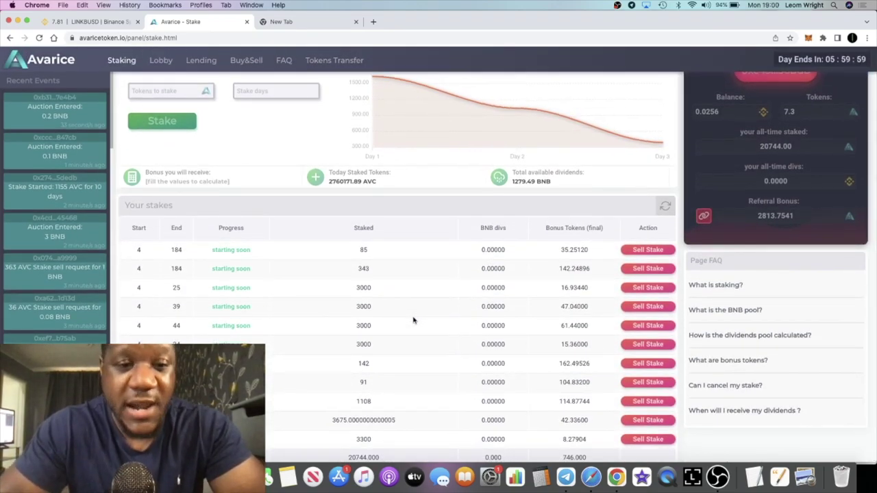
pyautogui.scroll(3, 413, 320)
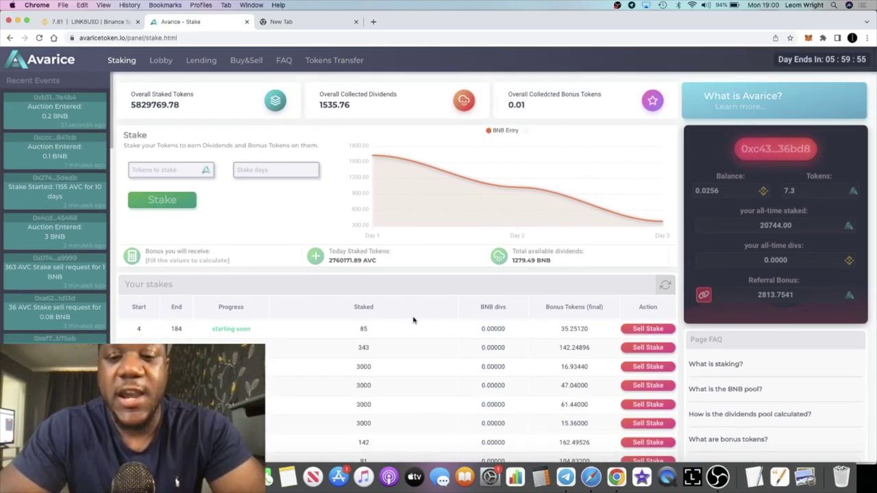
pyautogui.scroll(-3, 413, 320)
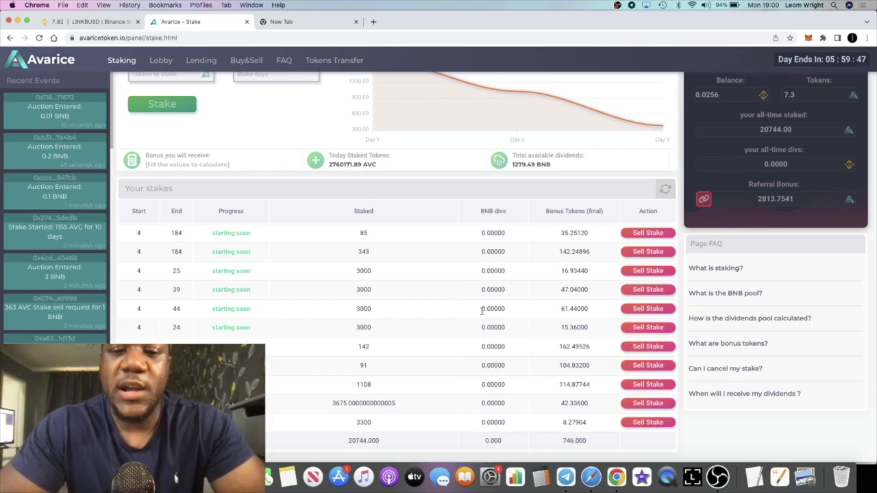
pyautogui.scroll(3, 482, 310)
pyautogui.scroll(-3, 482, 309)
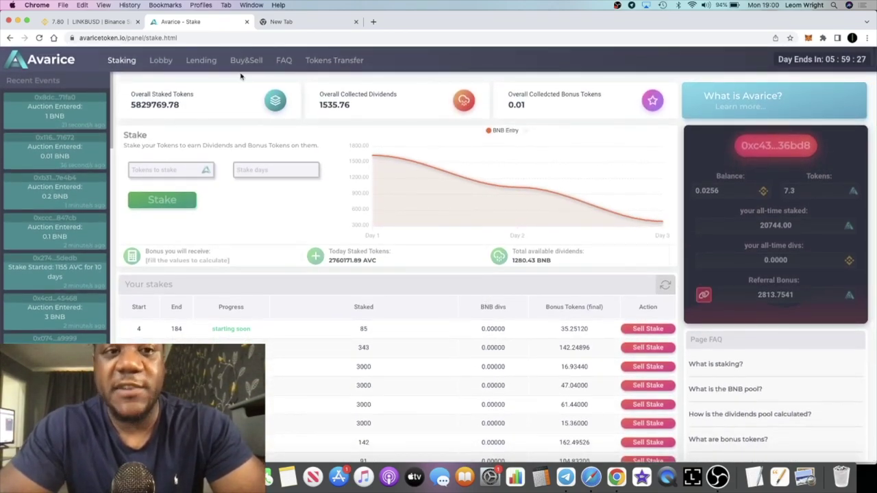
# Step: Compare own deposits and AVC to receive for days 1 to 3 in the lobby, and reopen the staking page to inspect the stake list
pyautogui.click(161, 60)
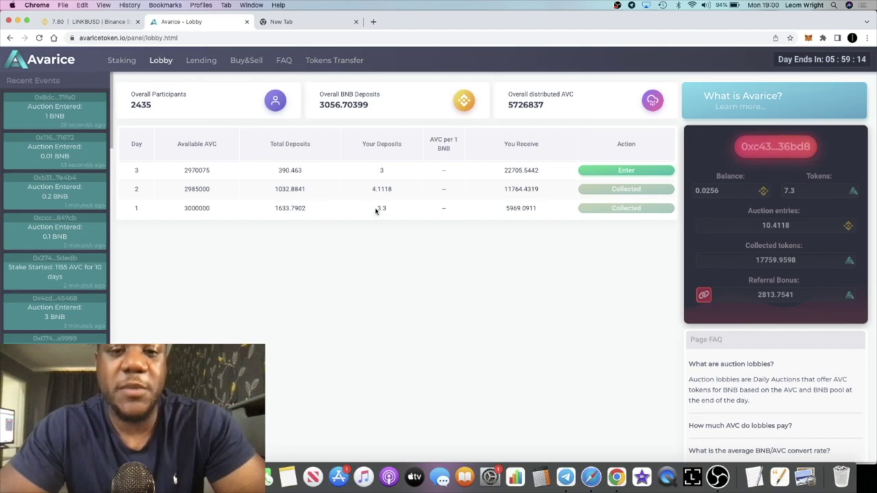
pyautogui.scroll(2, 336, 151)
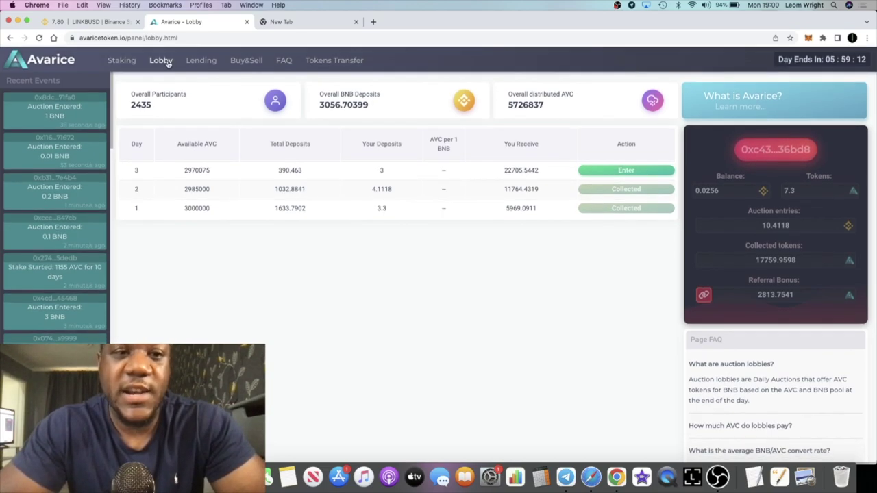
pyautogui.click(122, 59)
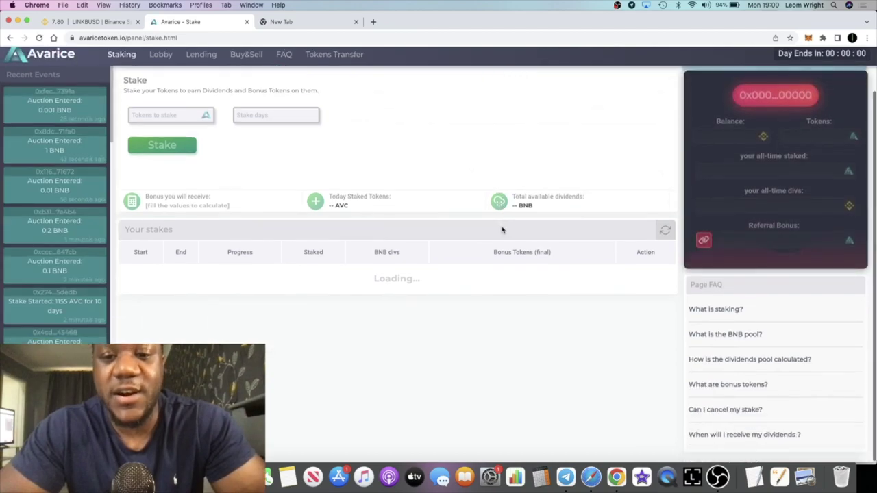
pyautogui.scroll(-2, 502, 230)
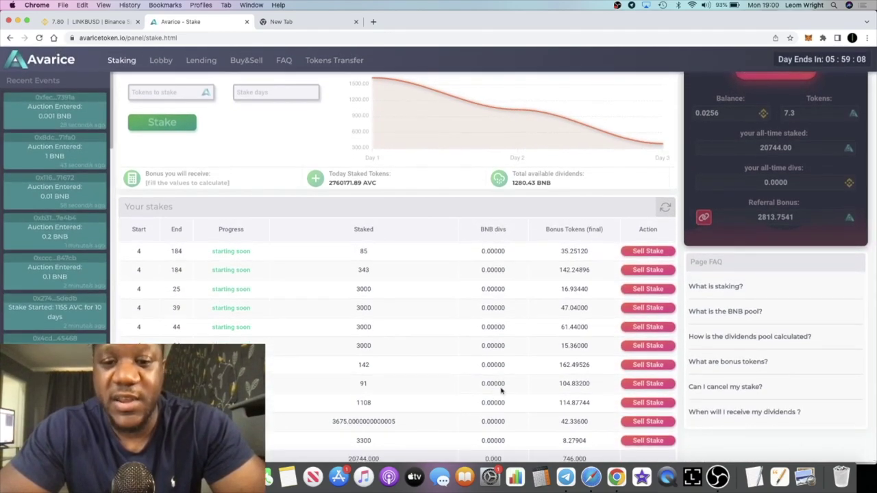
pyautogui.scroll(-1, 494, 384)
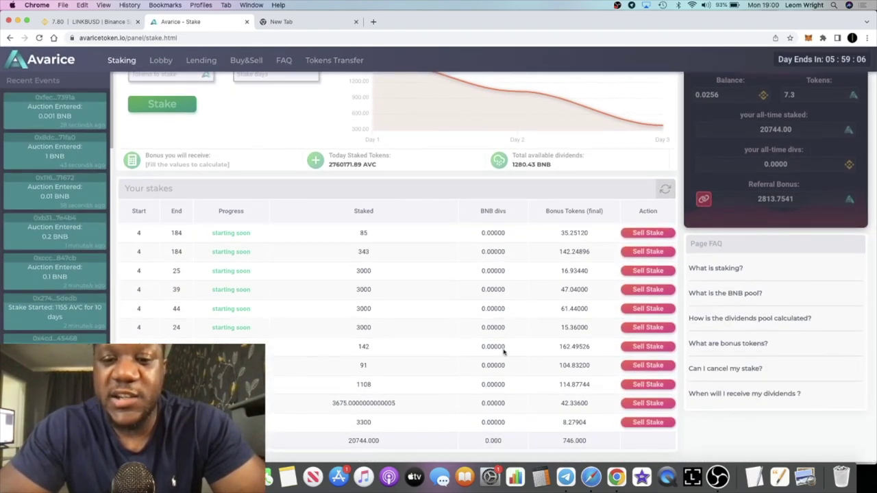
# Step: Examine the wallet's staking summary, the total available dividends and the totals of own stakes, and reopen the auction lobby
pyautogui.scroll(5, 549, 230)
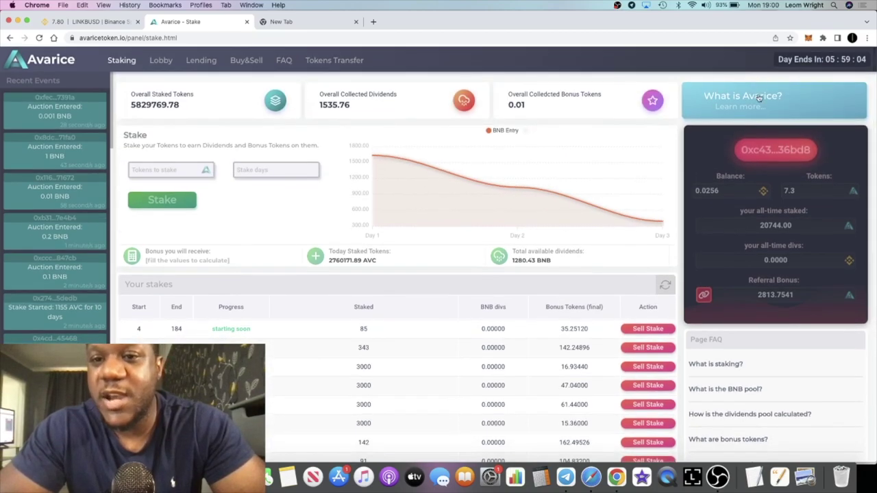
pyautogui.scroll(-5, 540, 235)
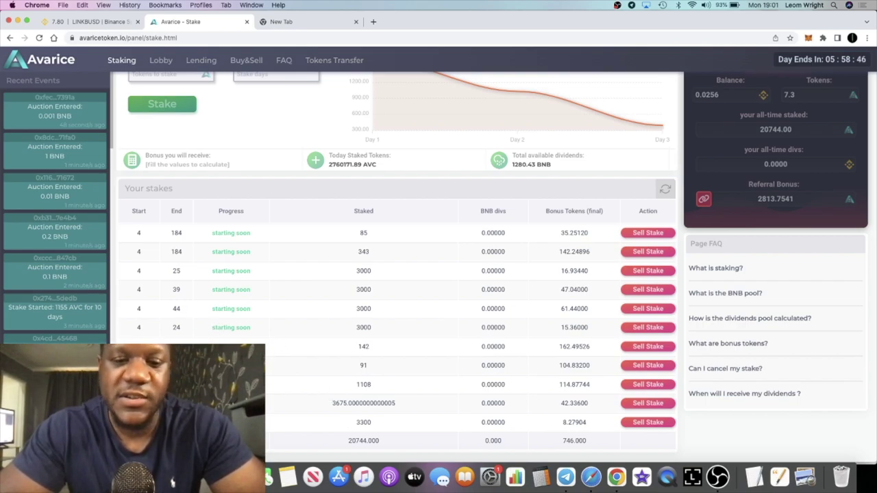
pyautogui.scroll(3, 331, 370)
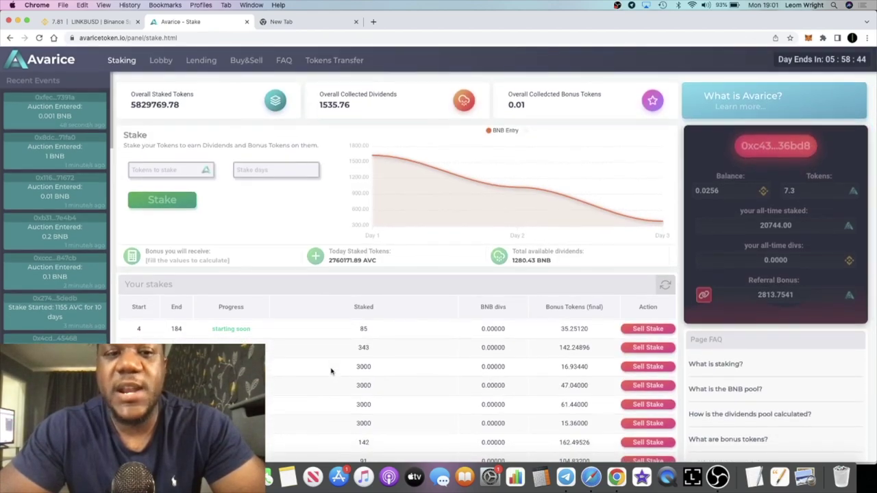
pyautogui.scroll(-3, 331, 371)
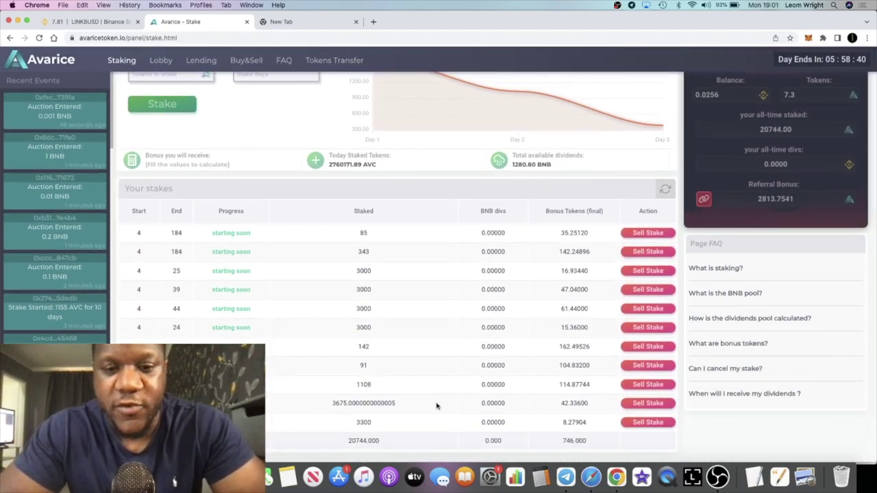
pyautogui.scroll(3, 437, 406)
pyautogui.scroll(-1, 437, 405)
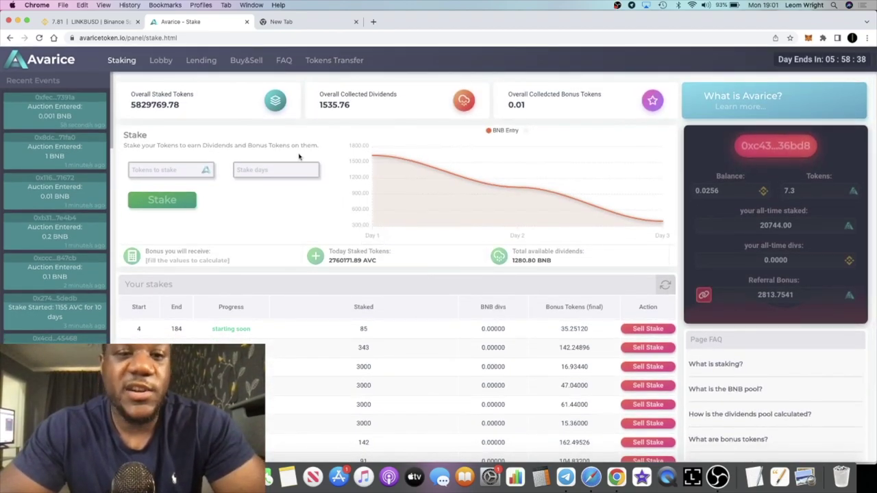
pyautogui.click(161, 60)
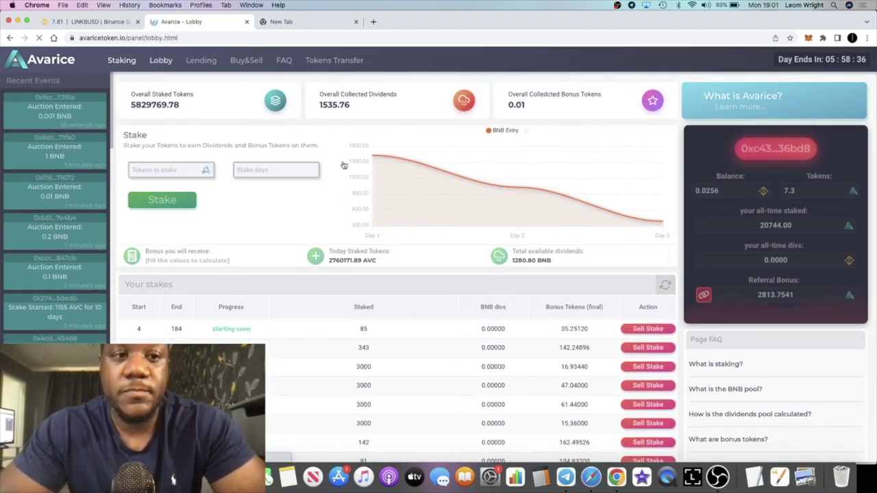